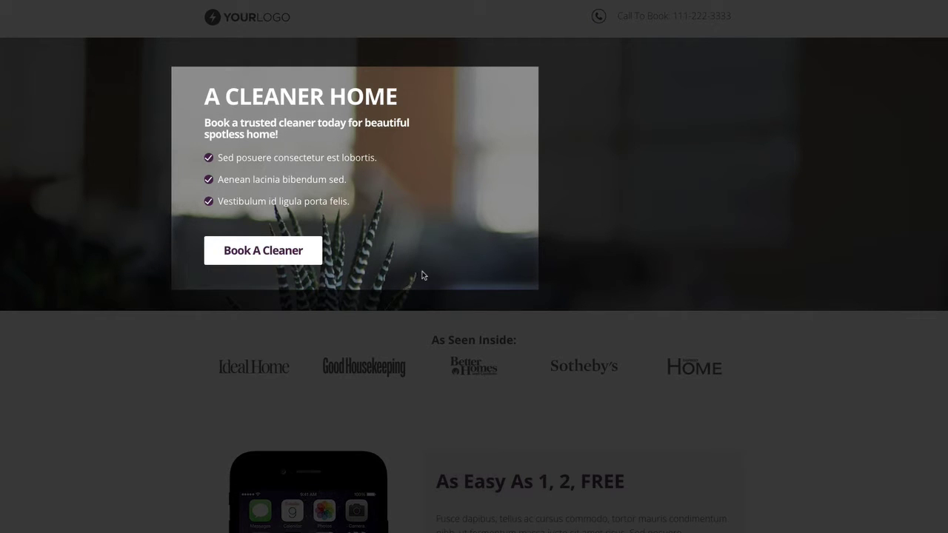
- Use the hero Book A Cleaner button in the preview to jump down toward the pricing packages
click(269, 252)
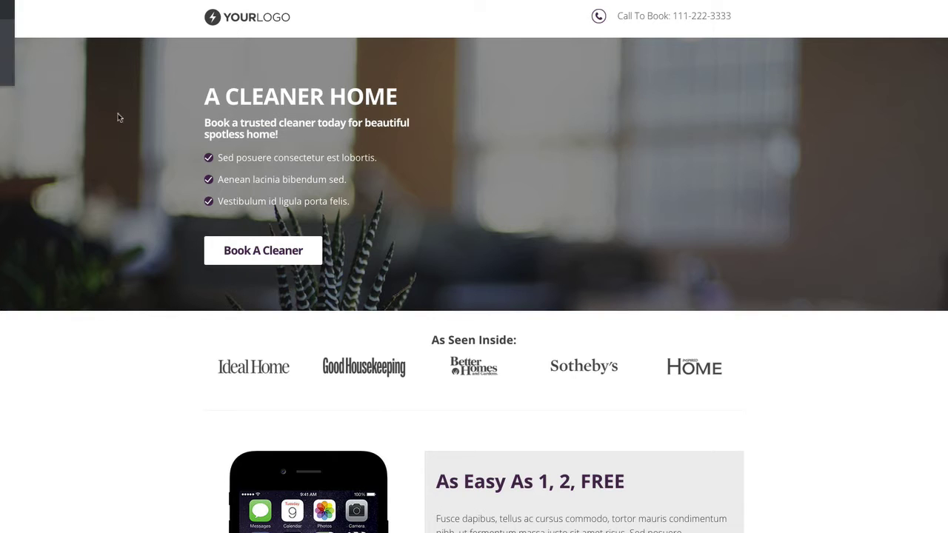
- Test the hero Book A Cleaner button again to confirm it lands on the #prices pricing section
click(271, 252)
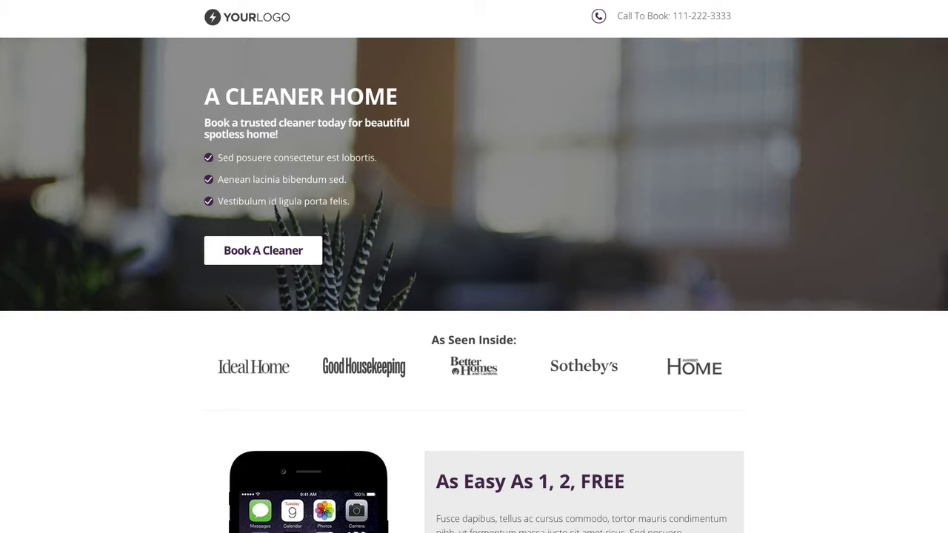
- Scroll the preview past the As Seen Inside logos to the Trusted & Guaranteed check-mark features
scroll(117, 143, down, 1)
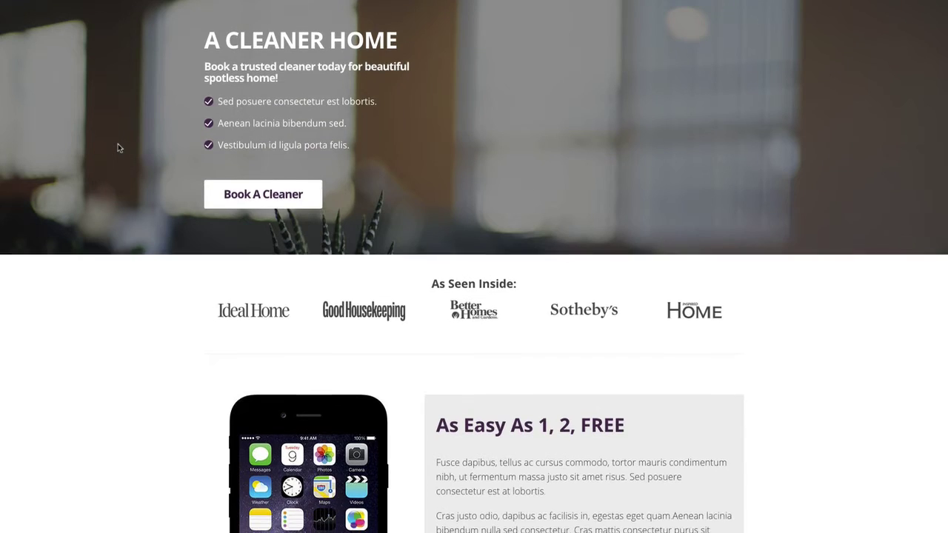
scroll(118, 144, up, 1)
scroll(118, 144, down, 1)
scroll(118, 145, up, 1)
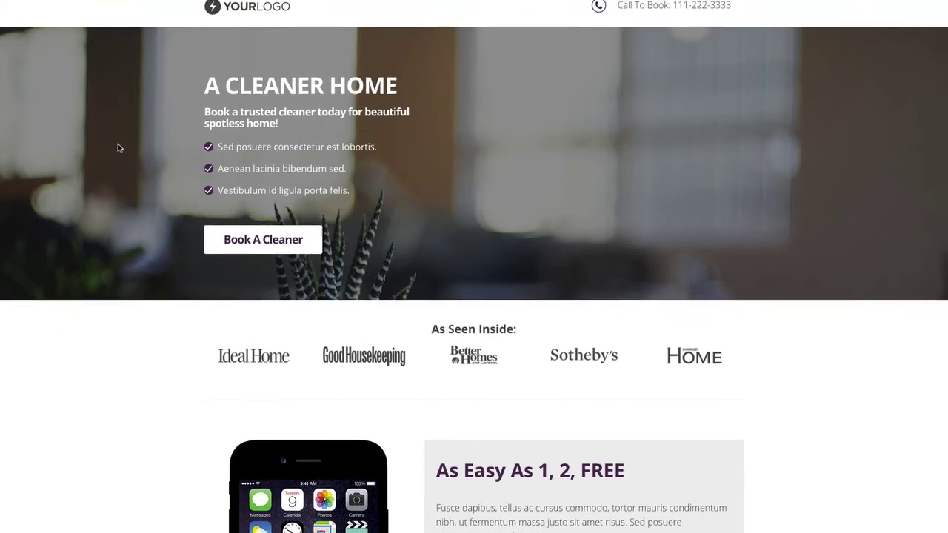
scroll(117, 145, down, 3)
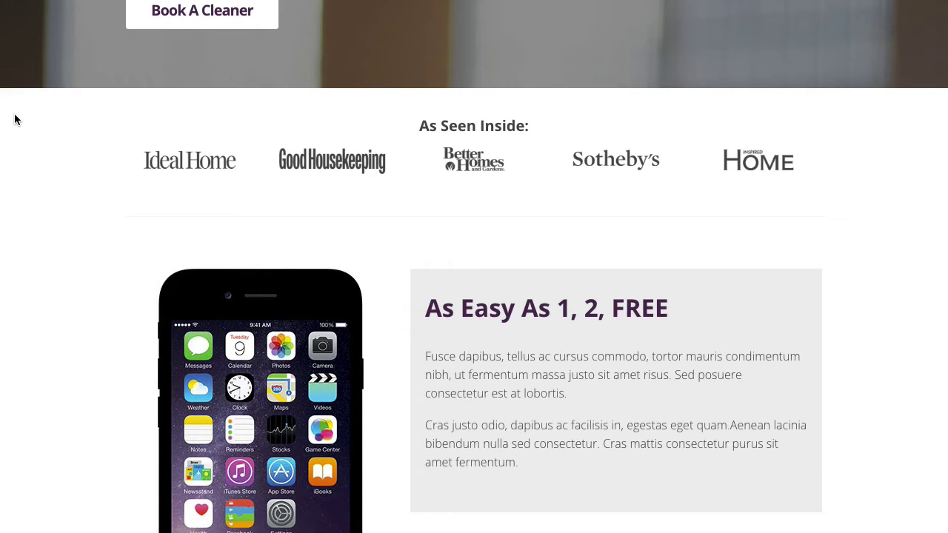
scroll(15, 120, down, 3)
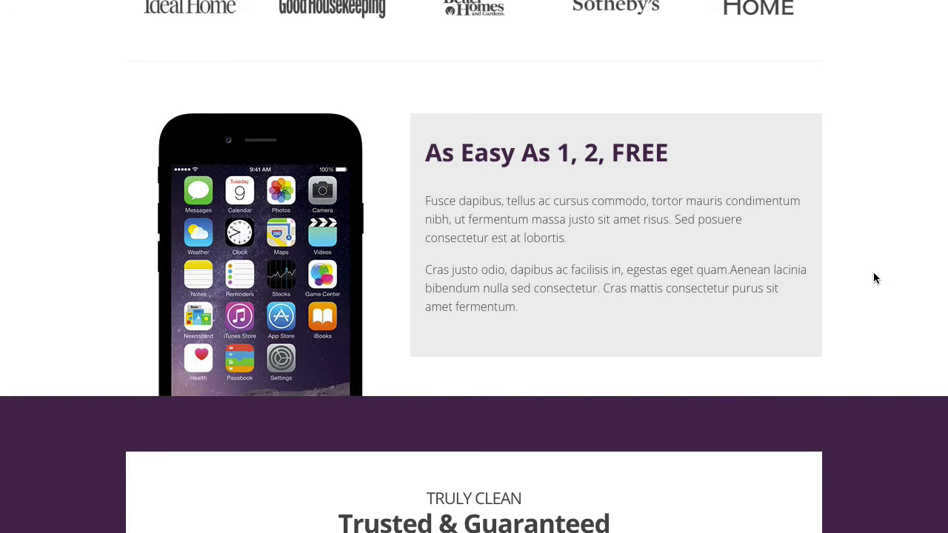
scroll(874, 278, down, 3)
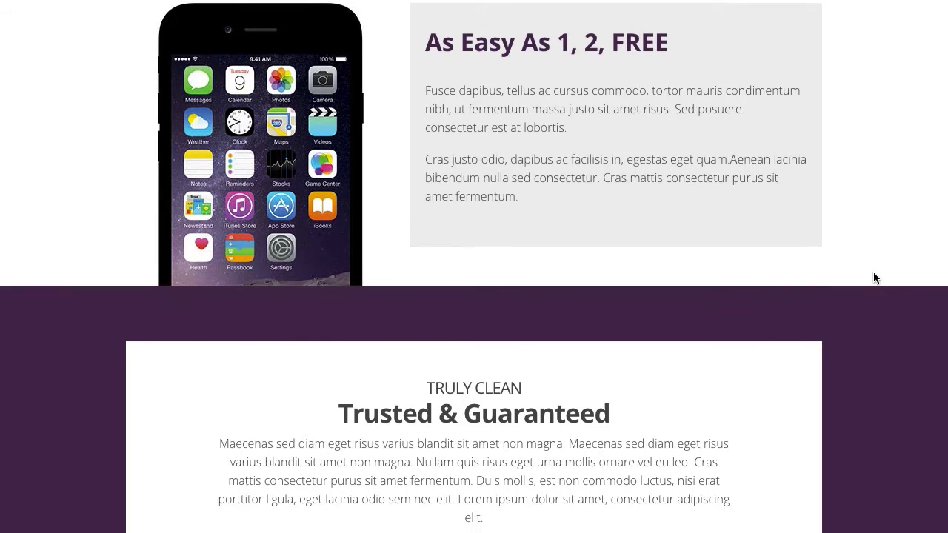
scroll(875, 278, down, 3)
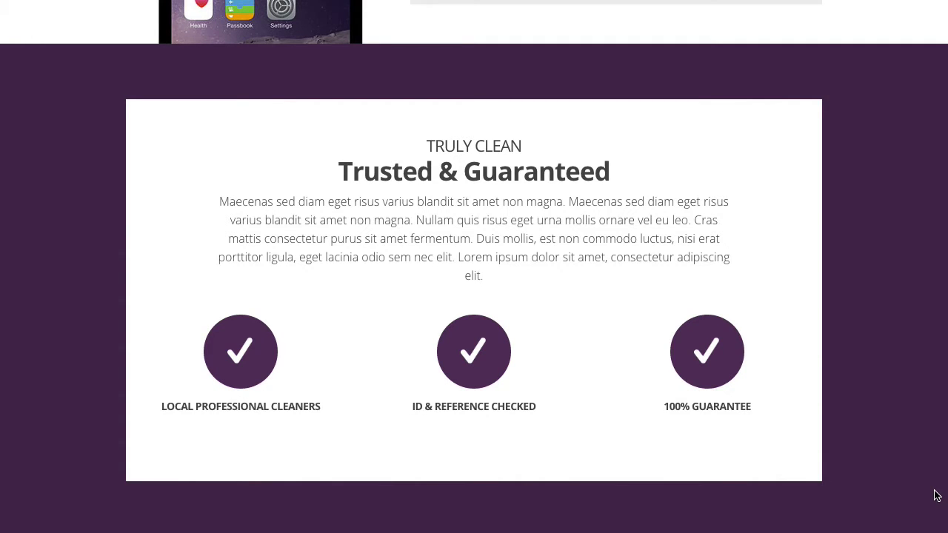
- Scroll past the star-rated testimonials to the six-card Book A Cleaner - Pay Online - Relax grid
scroll(937, 497, down, 1)
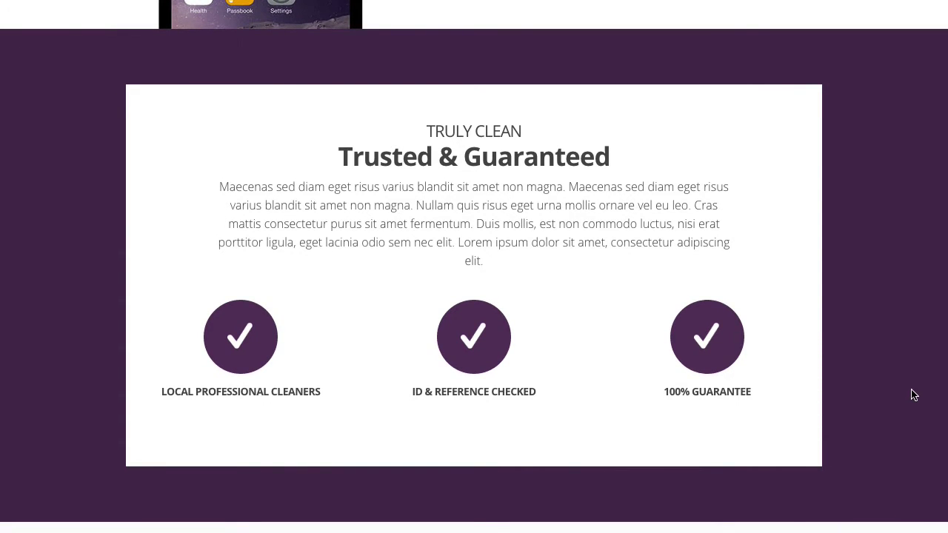
scroll(914, 395, down, 2)
scroll(915, 395, down, 3)
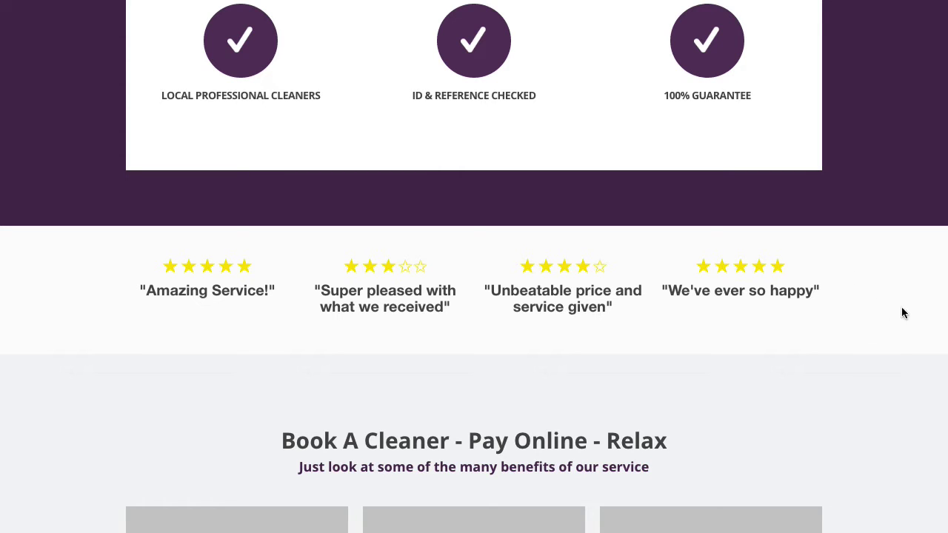
scroll(924, 300, down, 5)
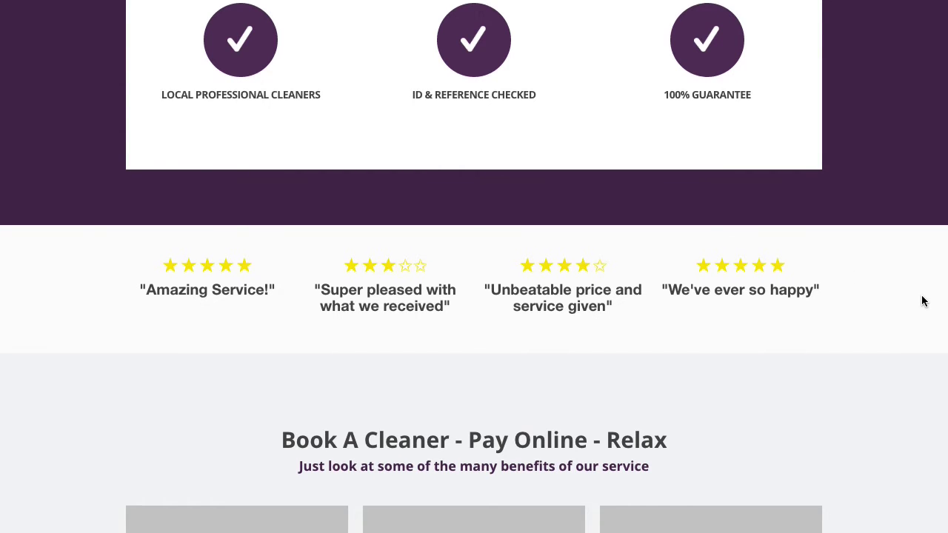
scroll(924, 300, down, 3)
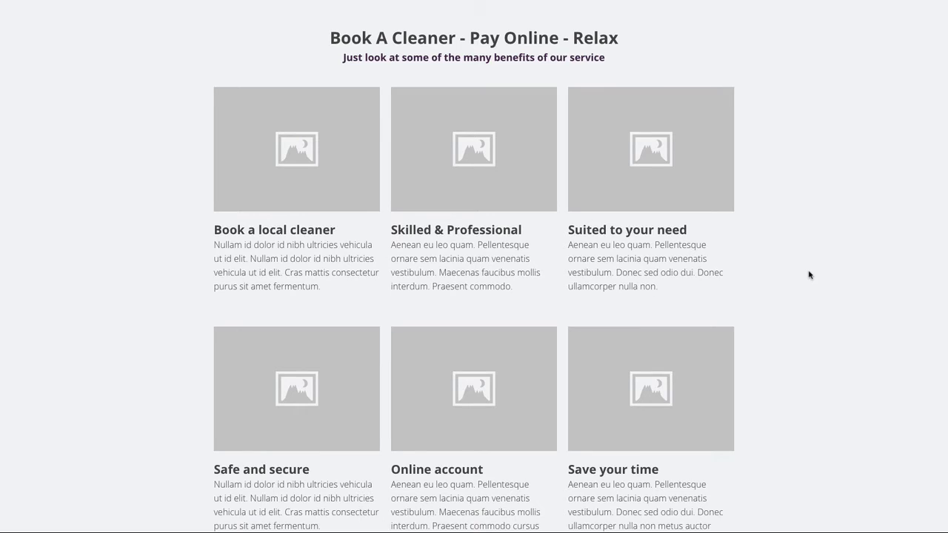
- Scroll past the 100% Satisfaction Guarantee banner to the $15.00, $23.00 and $34.00 packages
scroll(809, 274, down, 3)
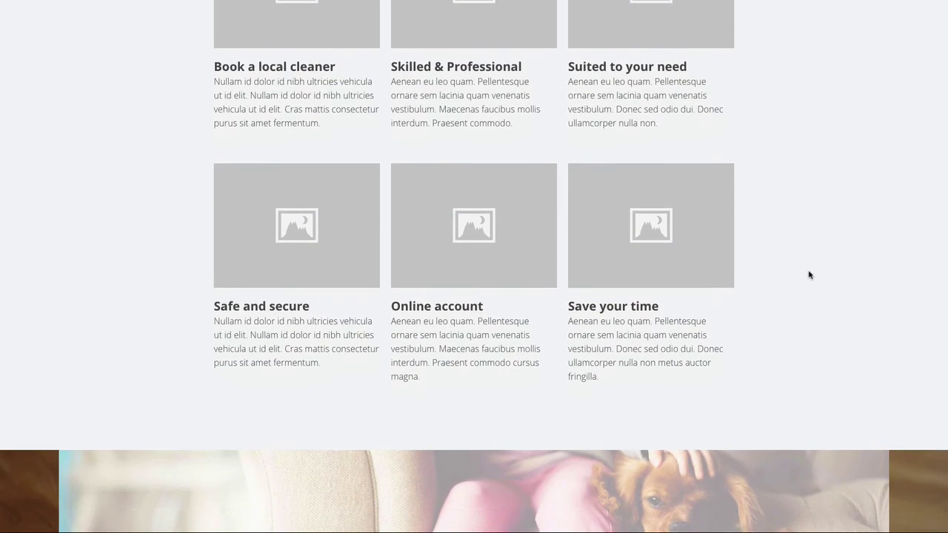
scroll(809, 275, down, 4)
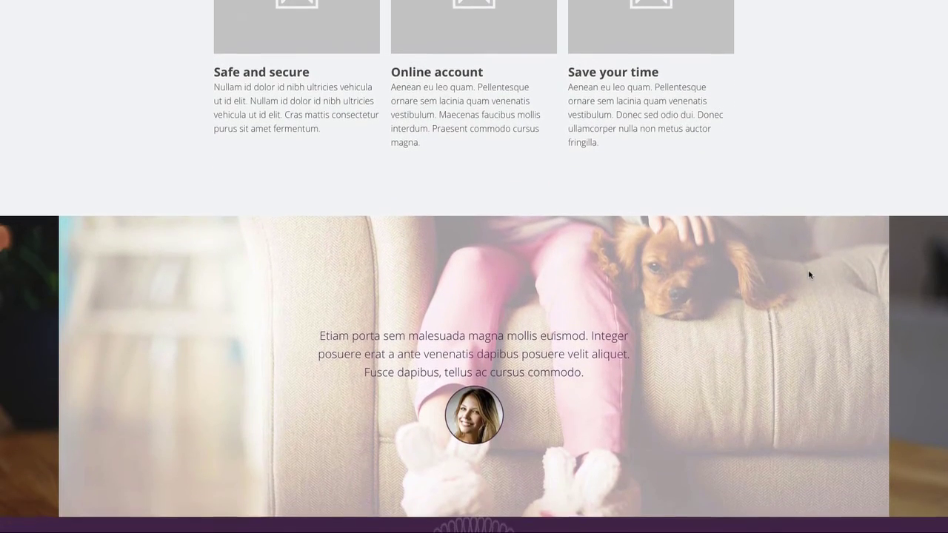
scroll(808, 275, down, 3)
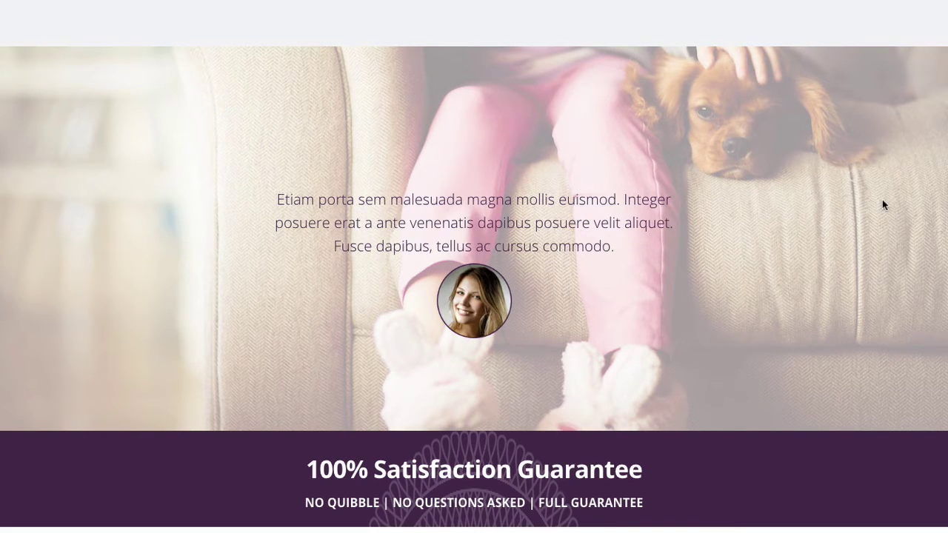
scroll(882, 205, down, 1)
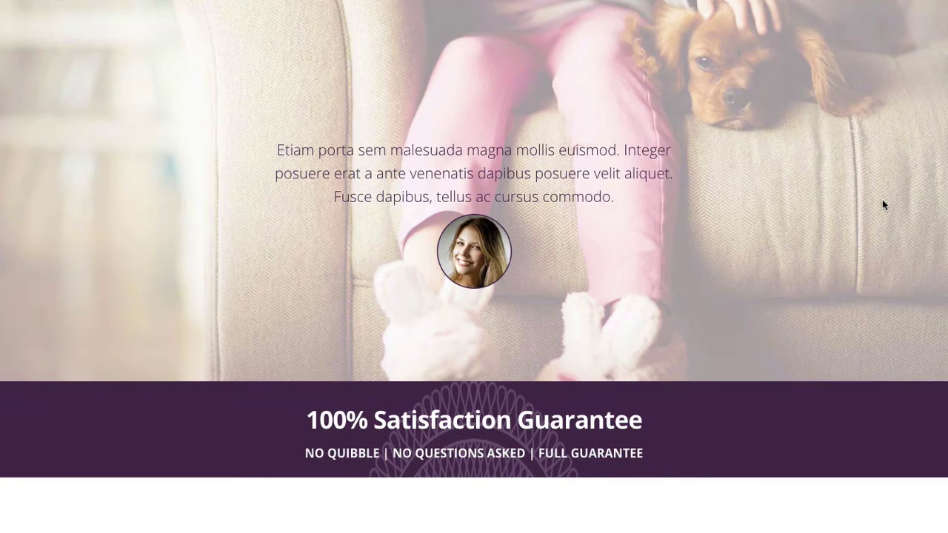
scroll(883, 205, down, 1)
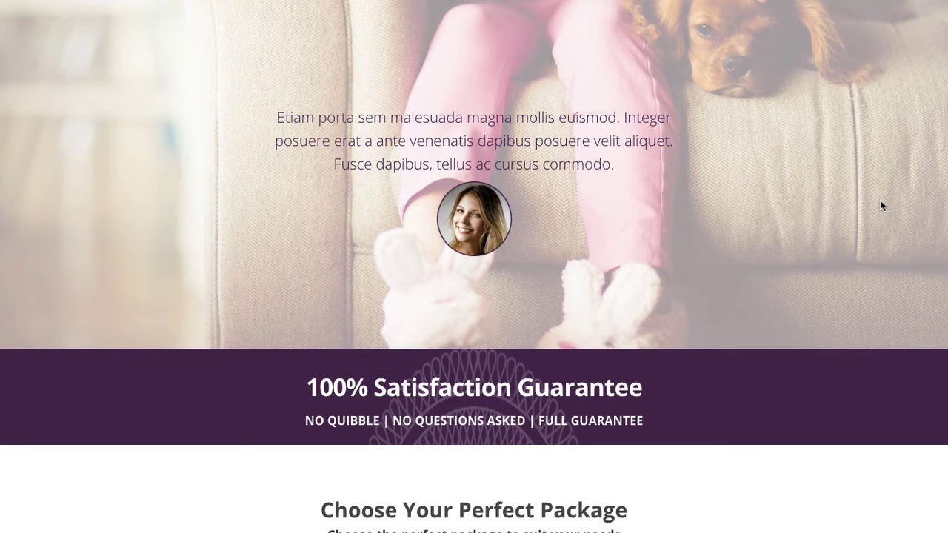
scroll(851, 206, down, 3)
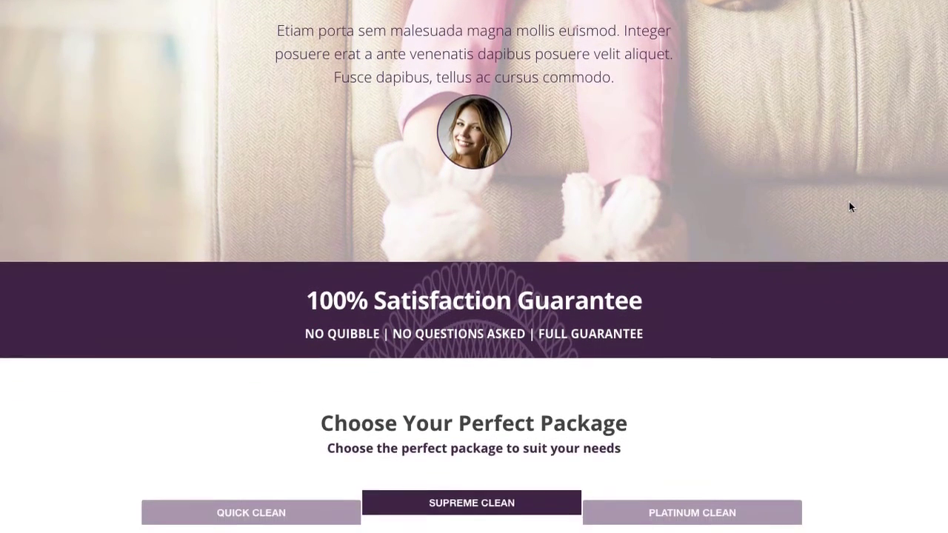
scroll(850, 206, down, 1)
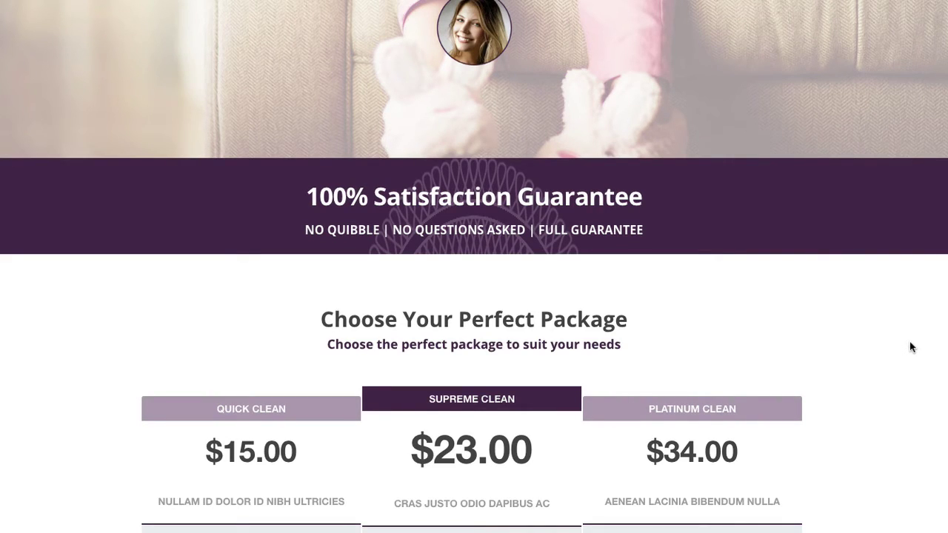
scroll(910, 342, down, 3)
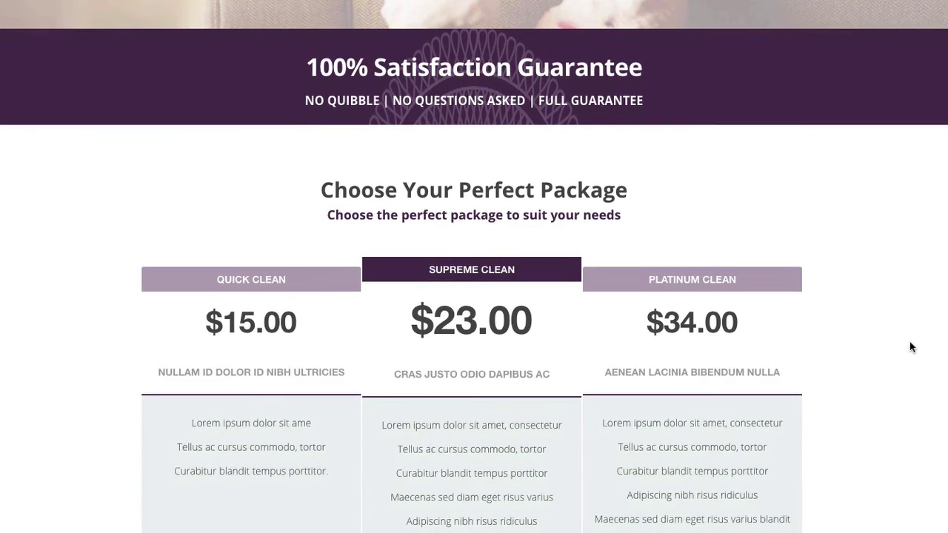
scroll(910, 342, down, 1)
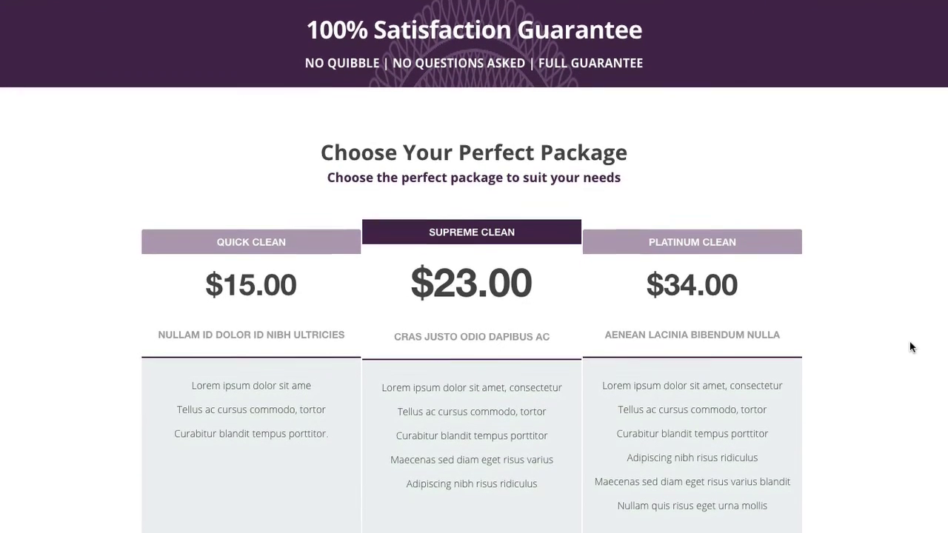
scroll(909, 346, down, 2)
scroll(912, 347, down, 3)
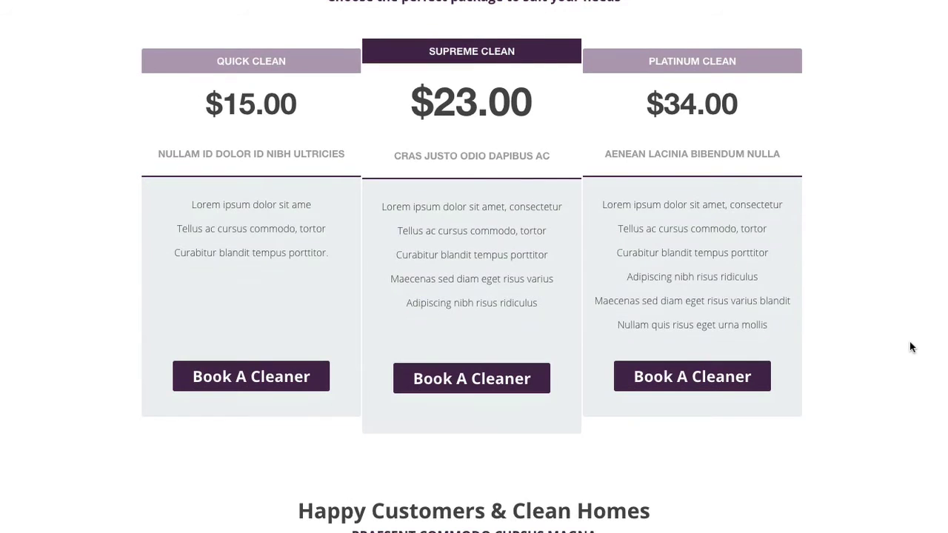
scroll(910, 342, down, 5)
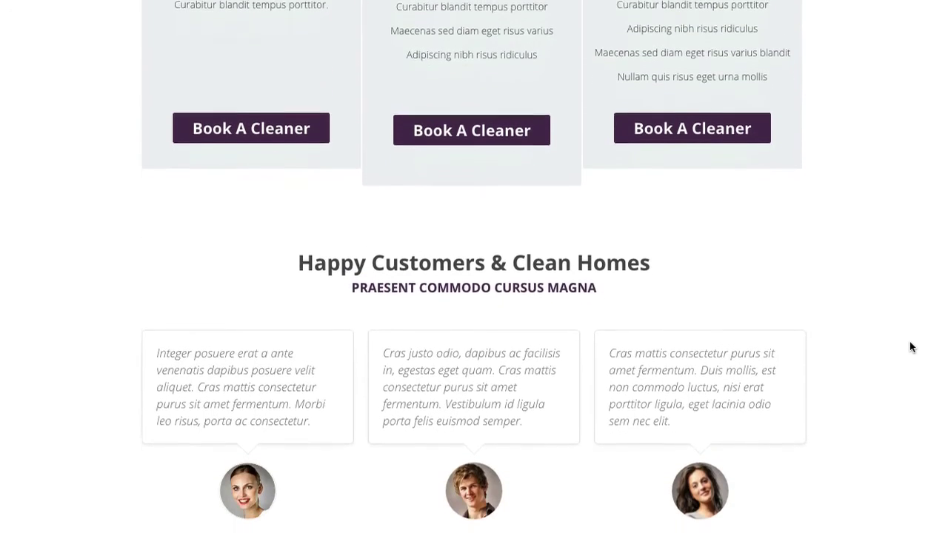
scroll(911, 346, down, 3)
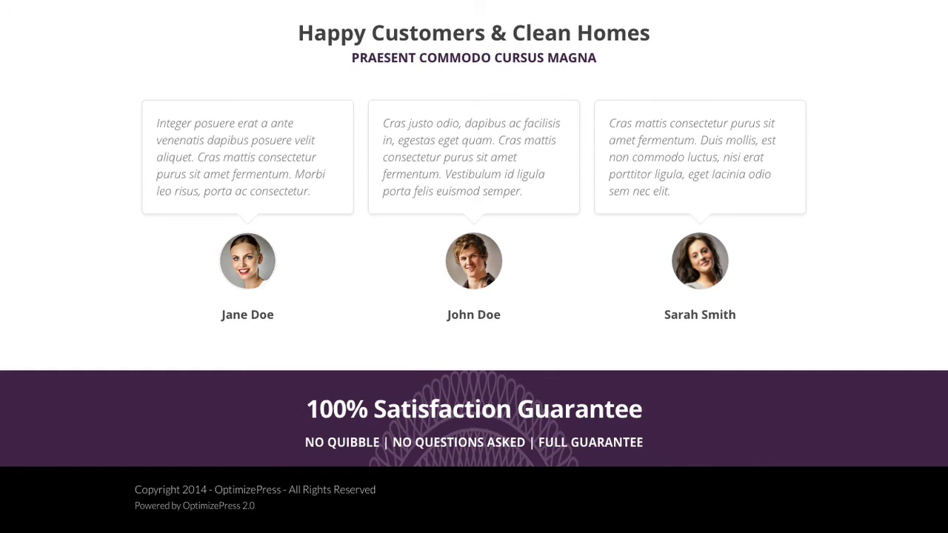
scroll(474, 266, up, 6)
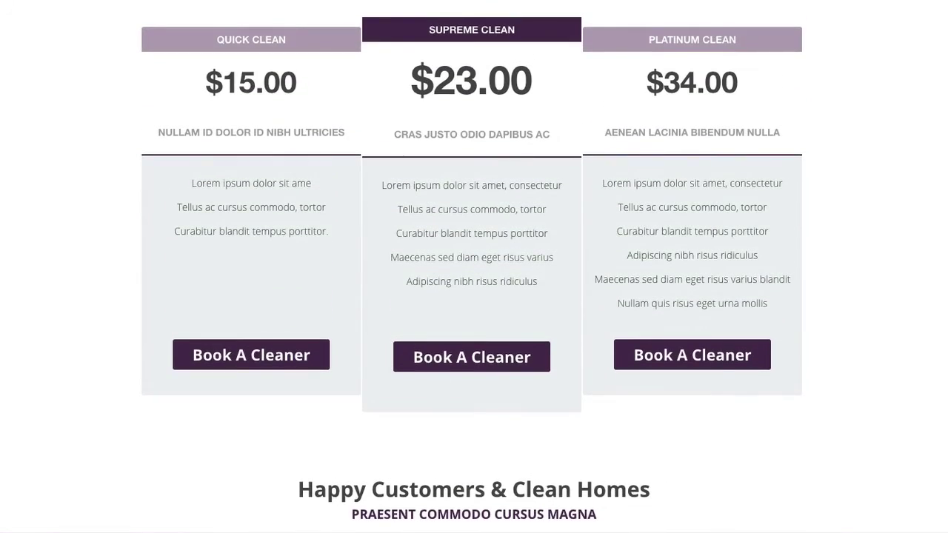
scroll(474, 267, up, 20)
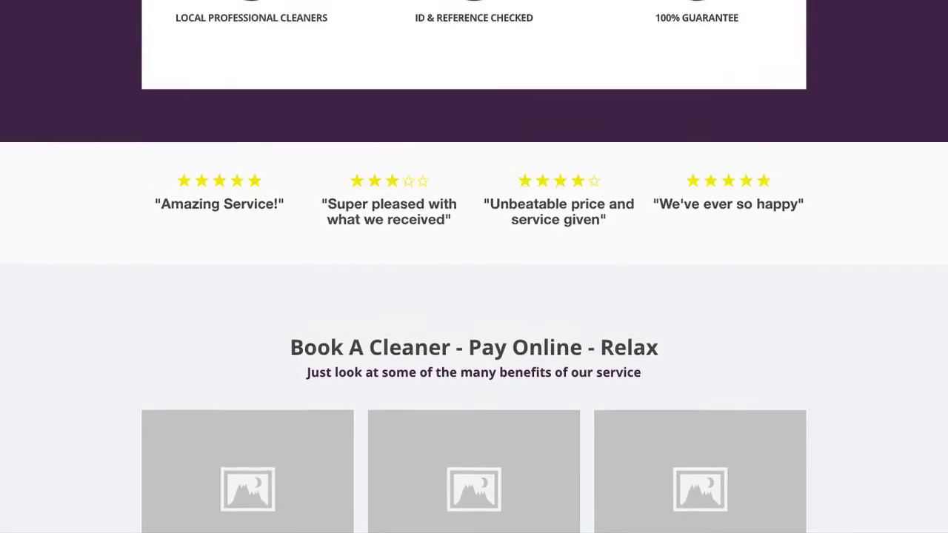
scroll(474, 267, up, 8)
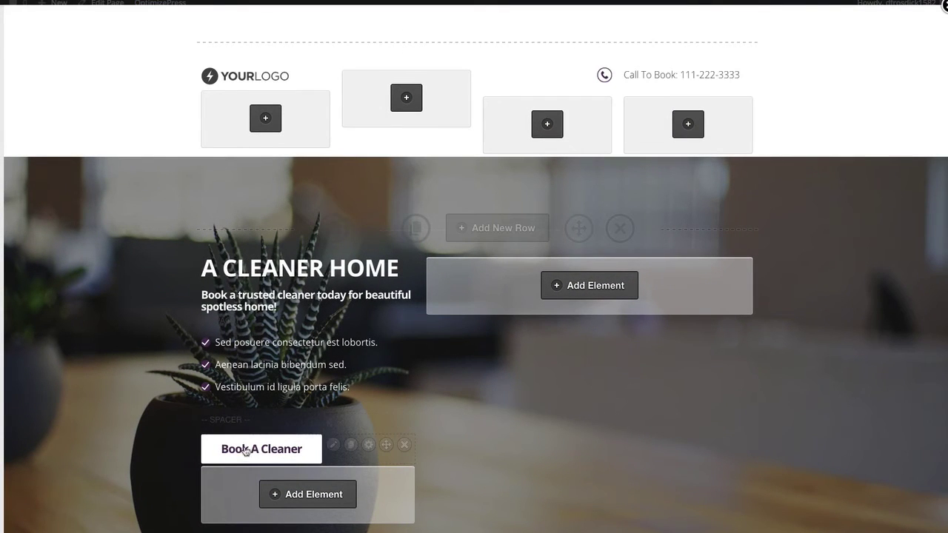
- Inspect the hero Book A Cleaner button's #prices link URL and close its settings without changes
click(333, 445)
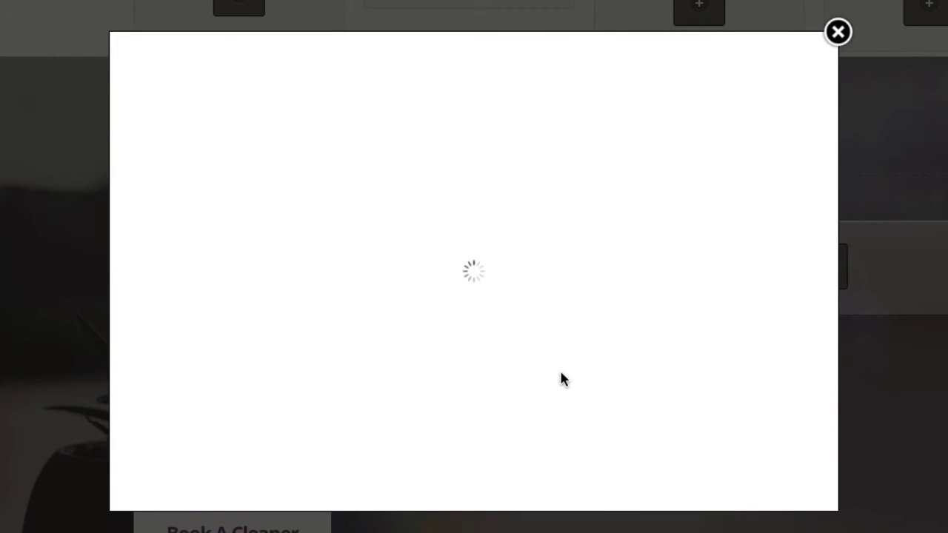
scroll(551, 315, down, 4)
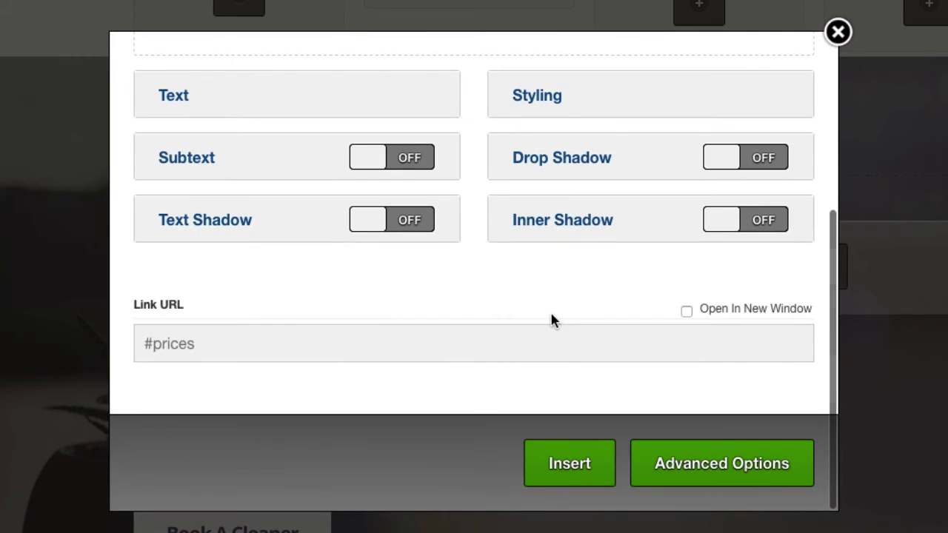
click(200, 341)
click(215, 354)
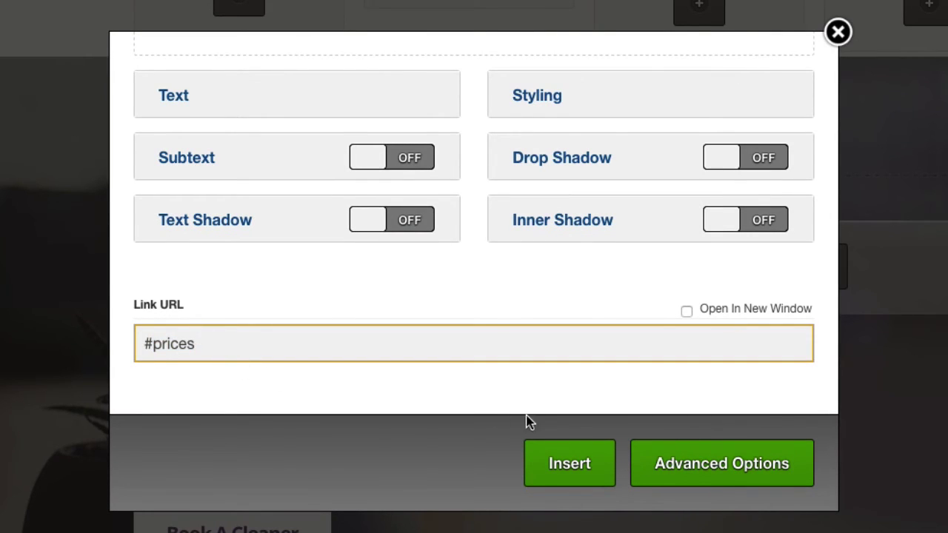
click(835, 45)
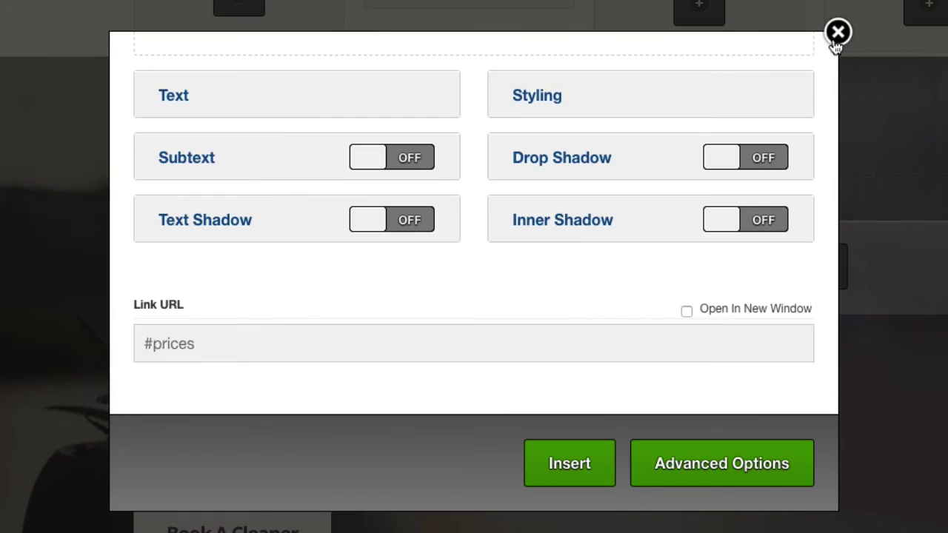
- Scroll down to the pricing package row and open its Row options, showing the <a name="prices"></a> code before row
scroll(575, 246, down, 10)
scroll(526, 253, down, 15)
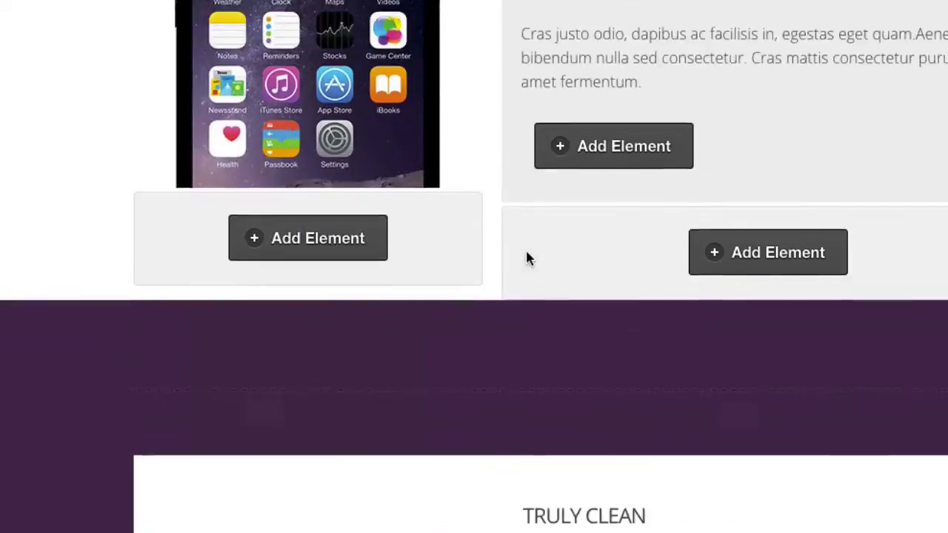
scroll(526, 257, down, 11)
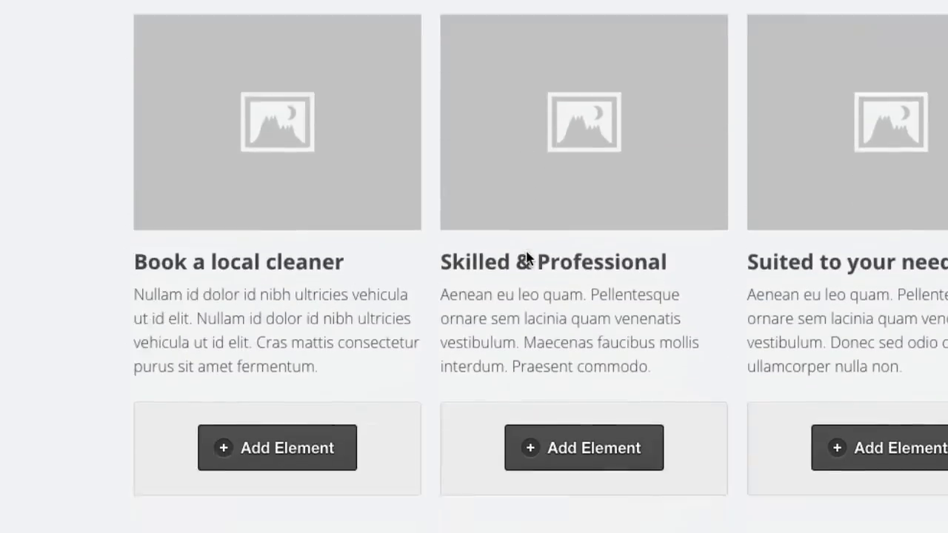
scroll(118, 326, down, 12)
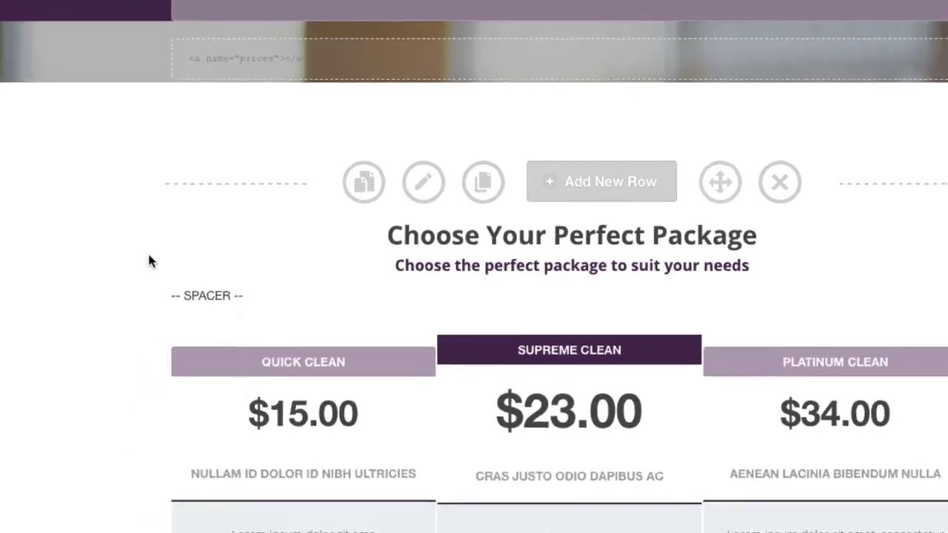
scroll(107, 150, down, 4)
scroll(108, 150, up, 4)
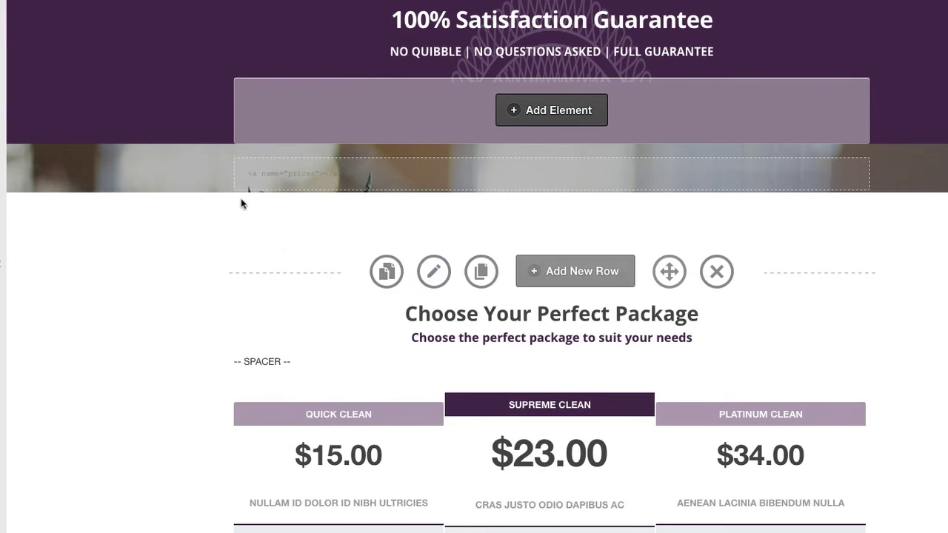
scroll(290, 243, up, 1)
scroll(290, 243, up, 2)
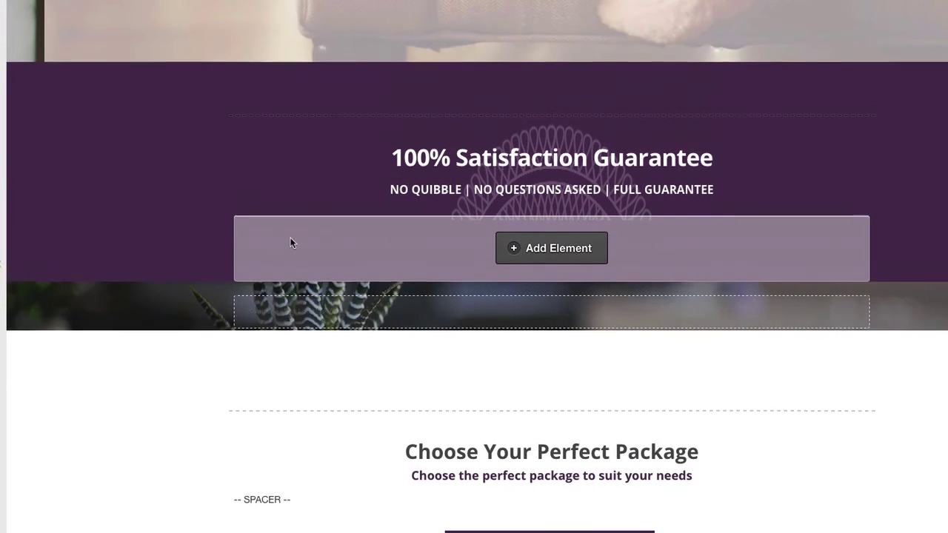
scroll(291, 244, down, 4)
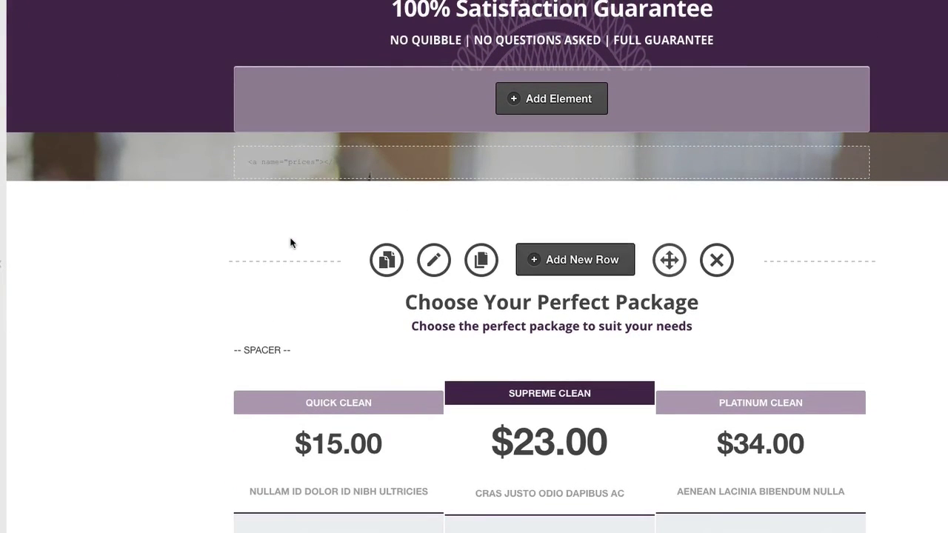
drag(349, 157, 312, 180)
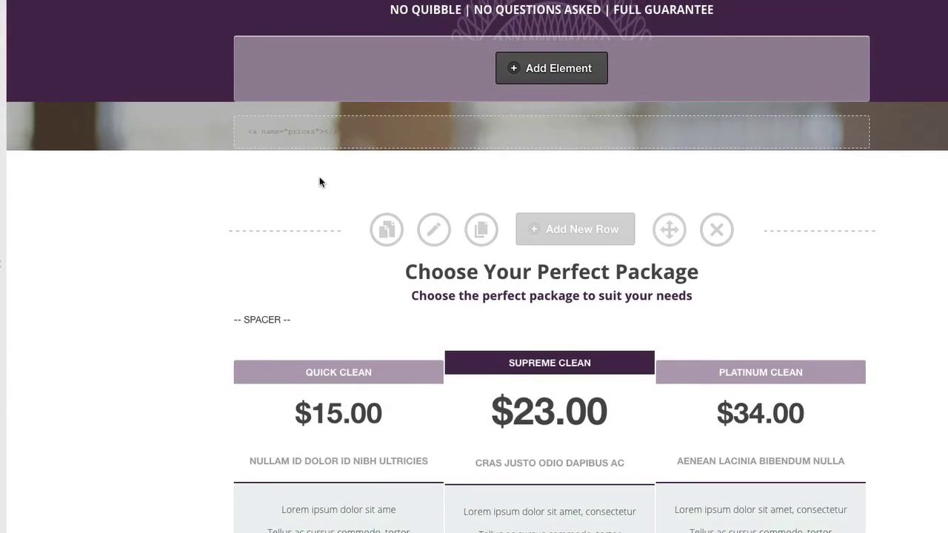
mouse_move(424, 219)
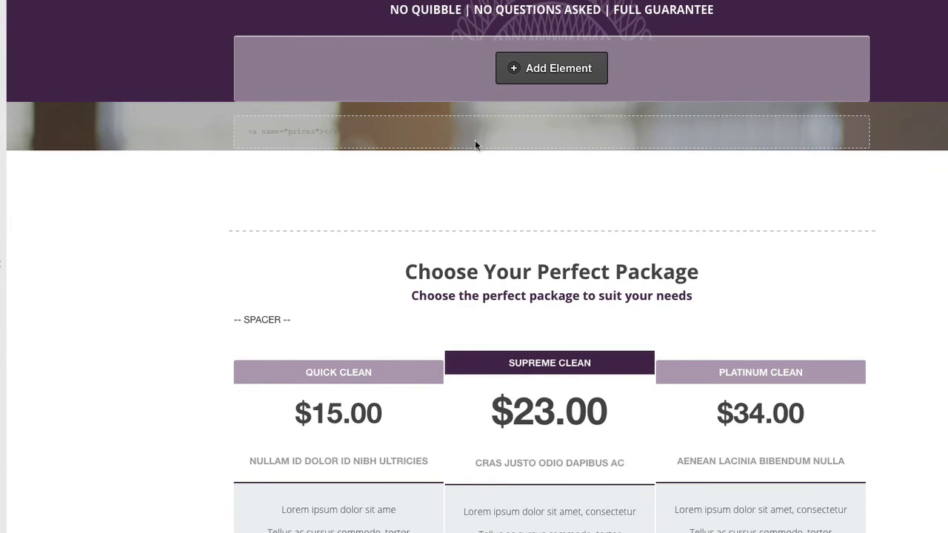
mouse_move(406, 161)
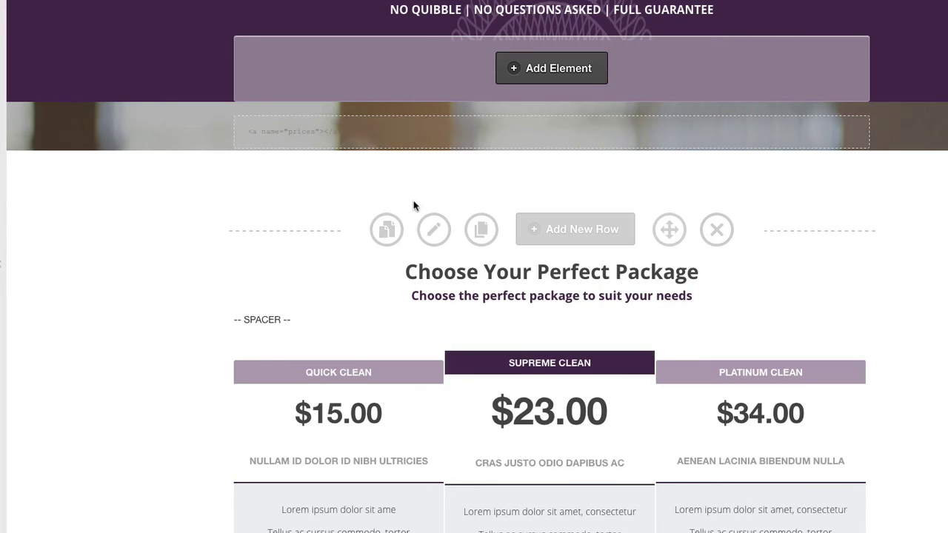
click(434, 235)
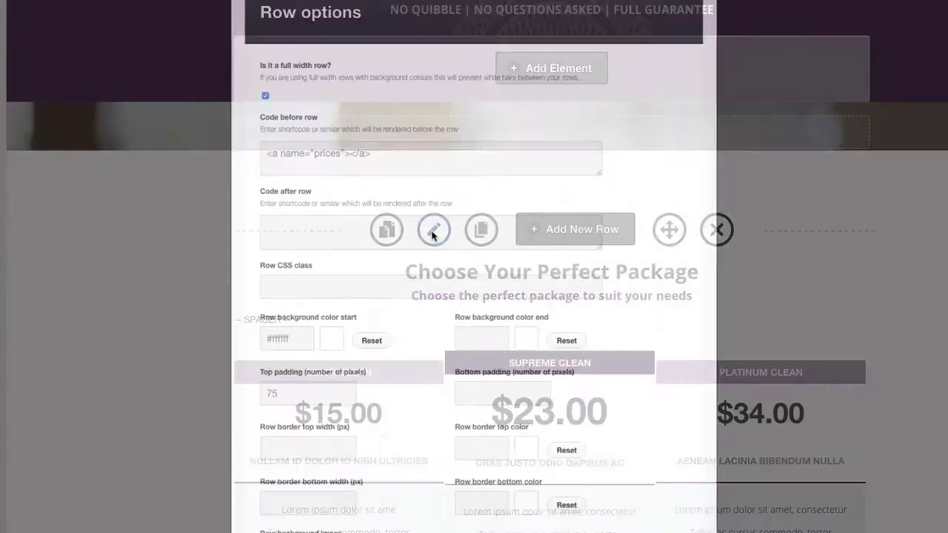
- Check the row's <a name="prices"></a> anchor code and close Row options unchanged
triple_click(380, 135)
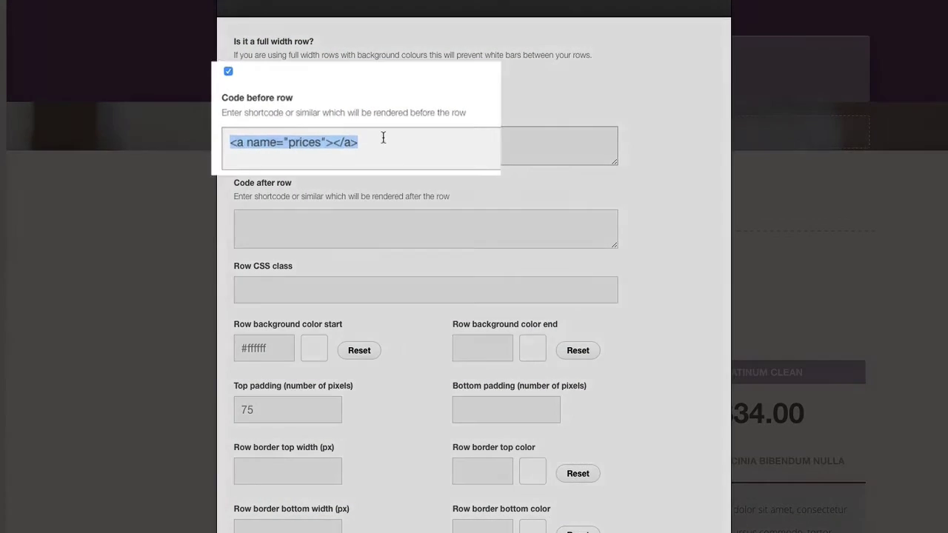
click(383, 138)
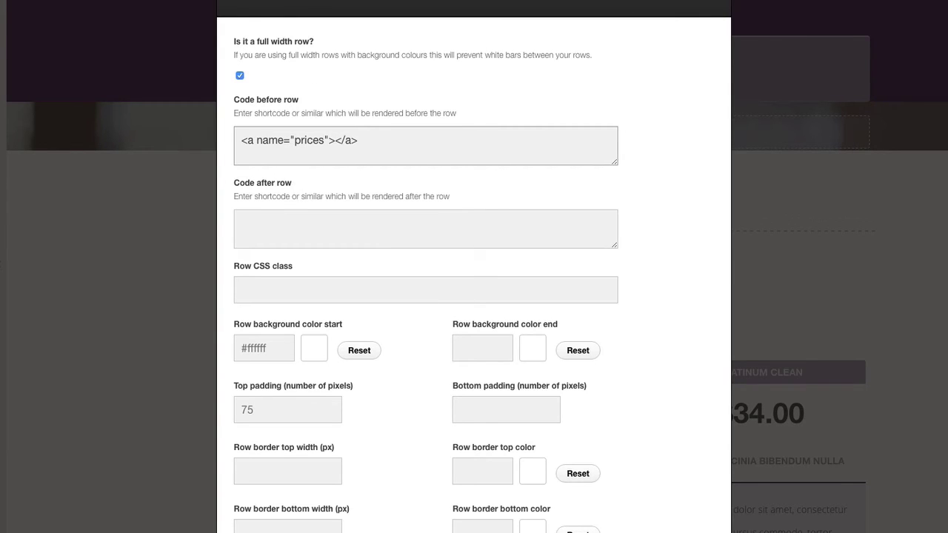
key(Escape)
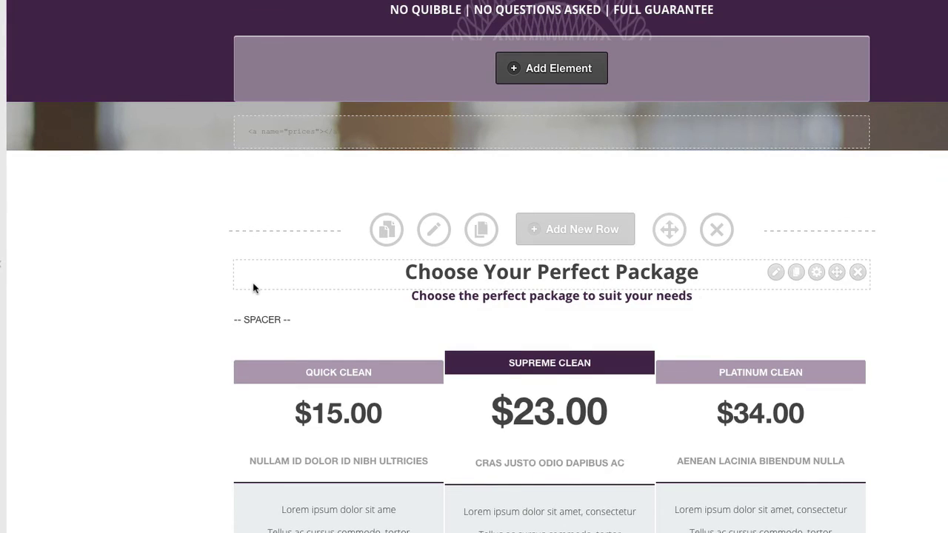
- Open the pricing table's settings, showing 3 columns with Quick Clean priced at 15.00
scroll(253, 288, down, 5)
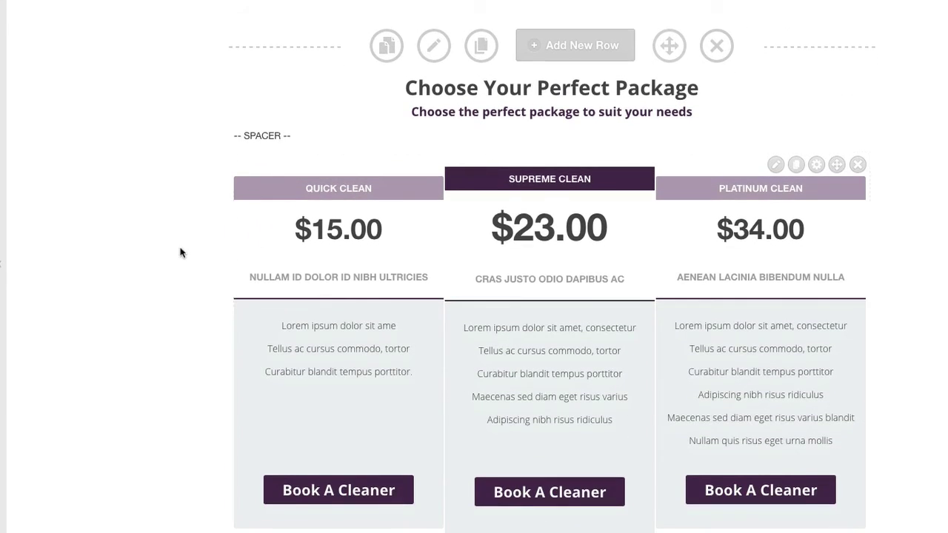
scroll(180, 253, down, 1)
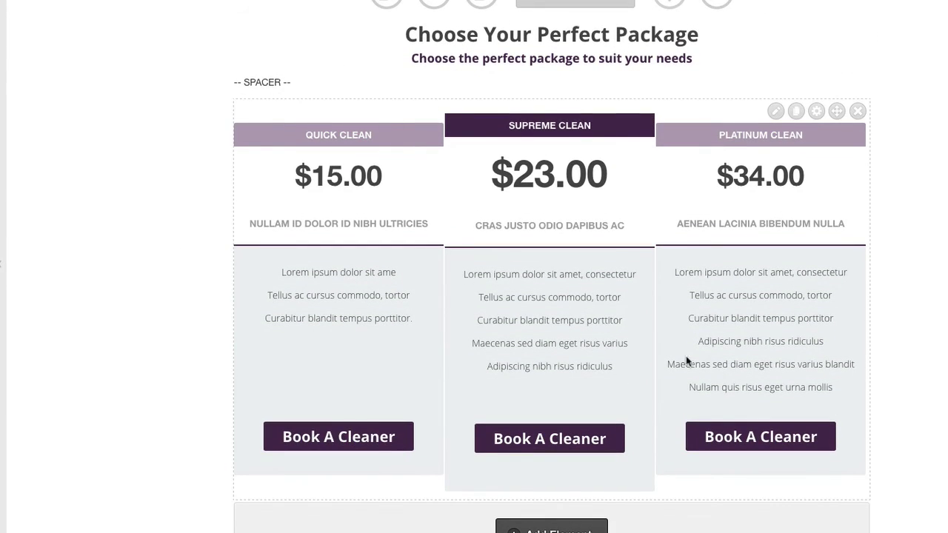
click(776, 111)
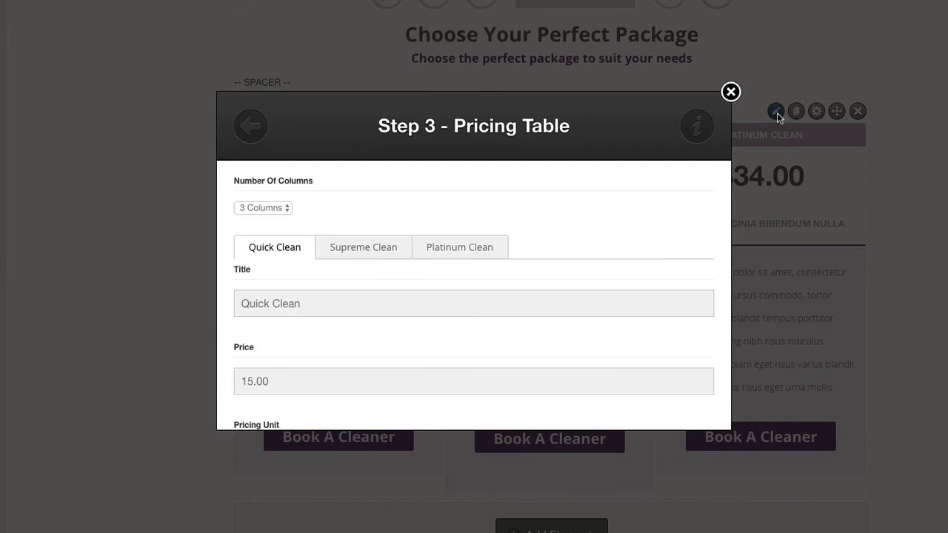
scroll(631, 196, down, 2)
scroll(629, 196, up, 2)
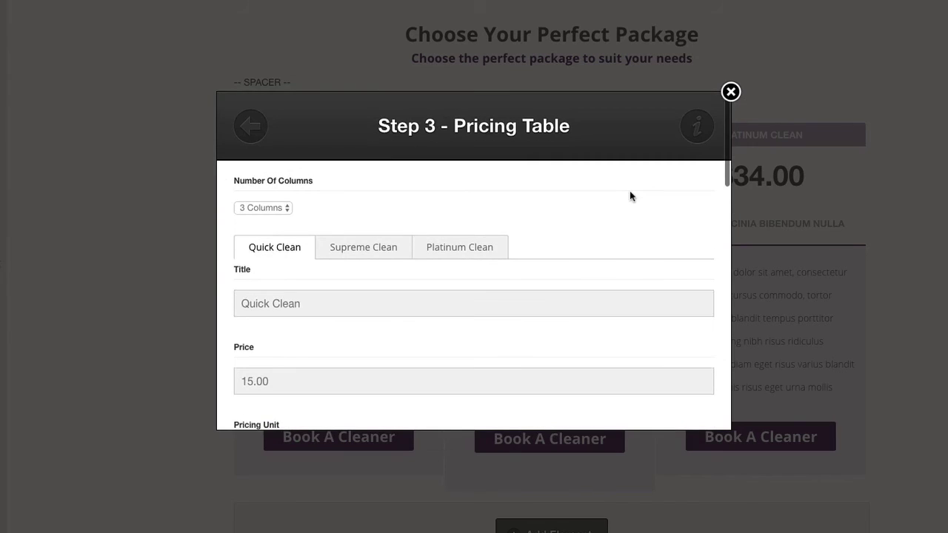
scroll(643, 221, down, 3)
scroll(643, 221, down, 2)
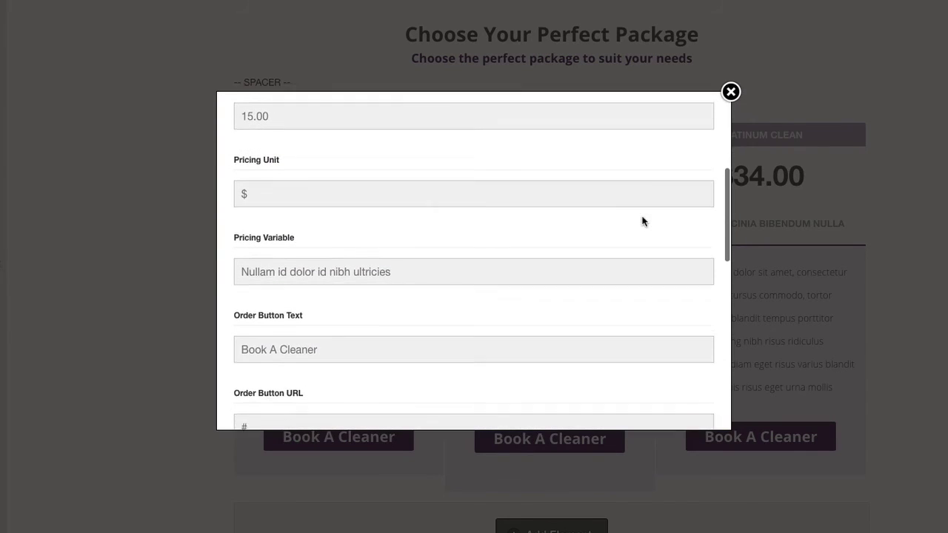
scroll(544, 284, down, 3)
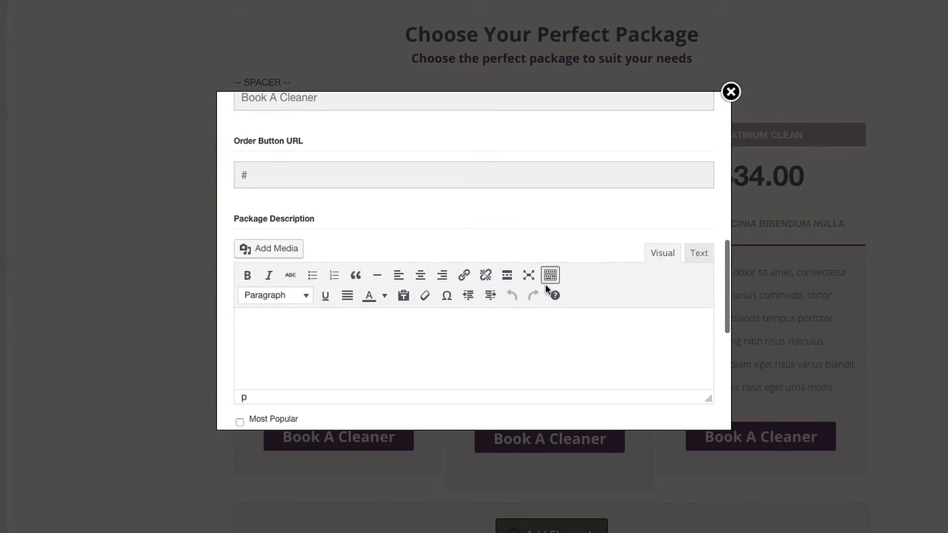
scroll(546, 285, down, 5)
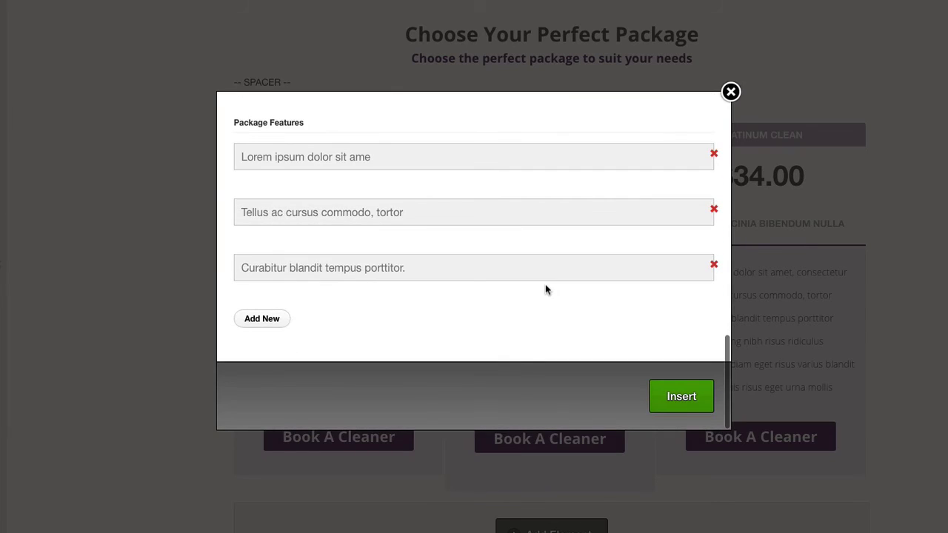
scroll(545, 290, up, 10)
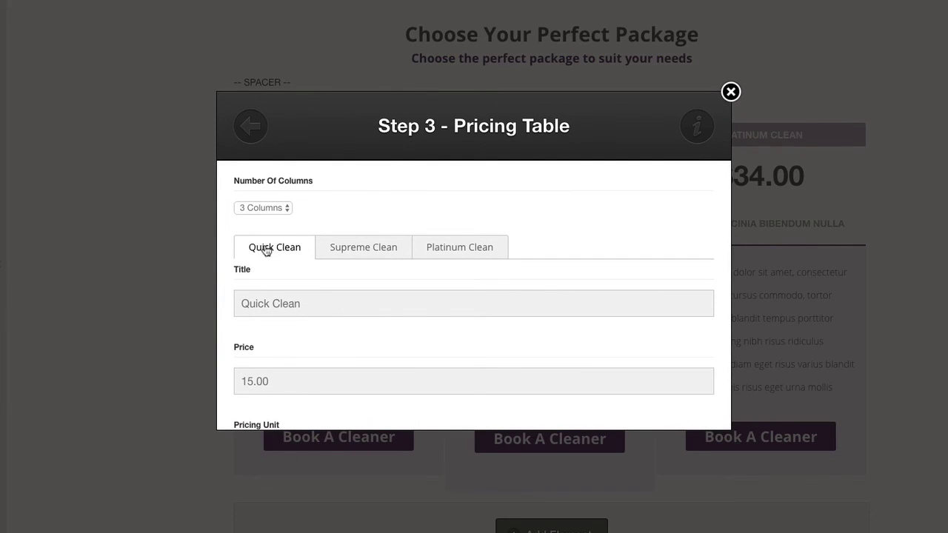
click(339, 251)
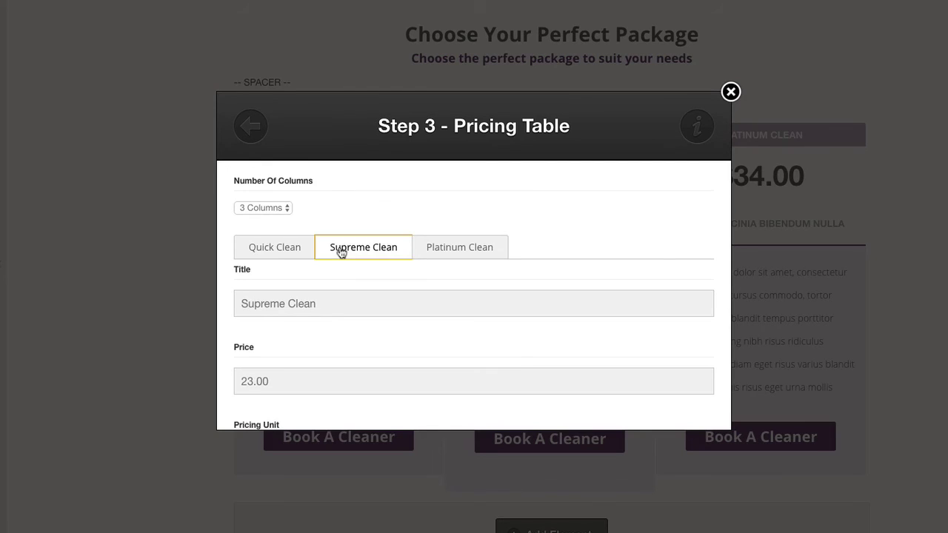
click(454, 252)
scroll(575, 244, down, 1)
scroll(576, 245, down, 2)
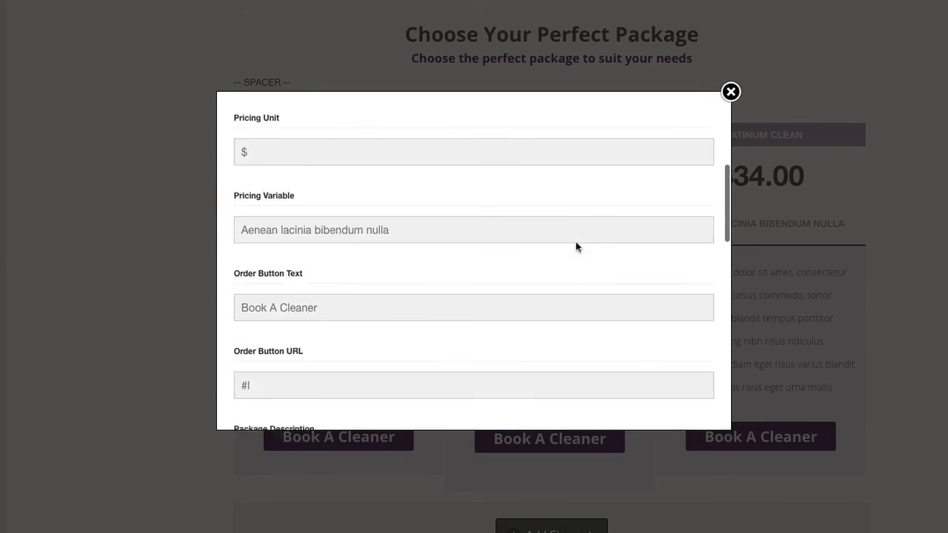
scroll(576, 245, up, 5)
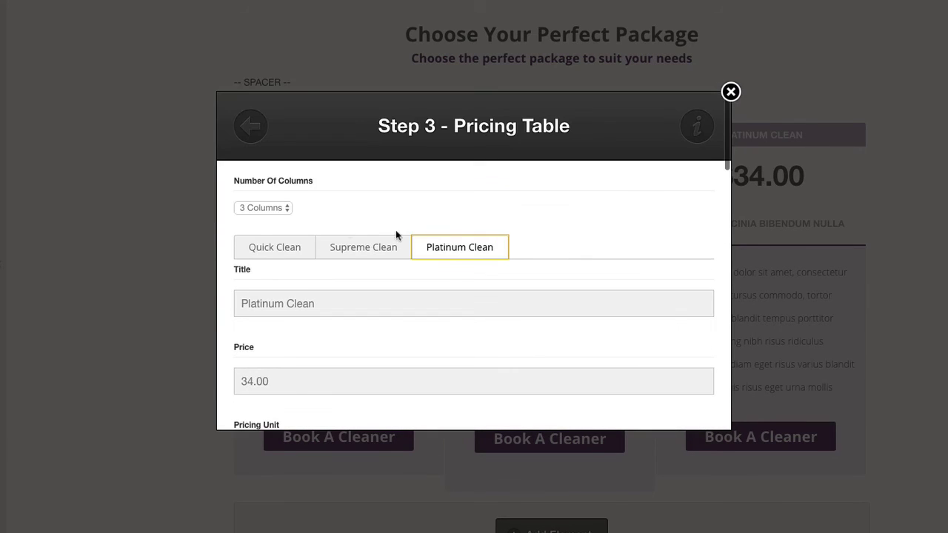
click(731, 91)
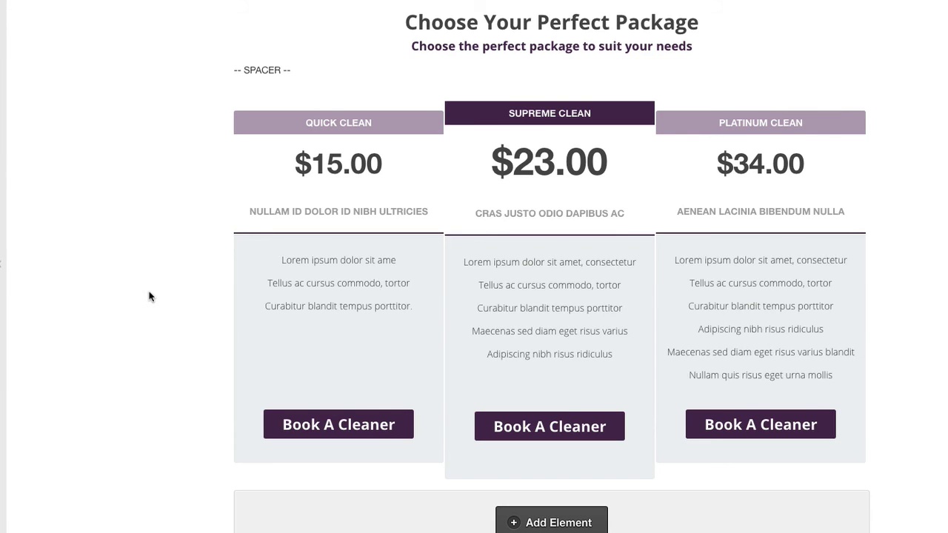
- Scroll back up to the A Cleaner Home hero and its Book A Cleaner button linked to #prices
scroll(149, 296, down, 10)
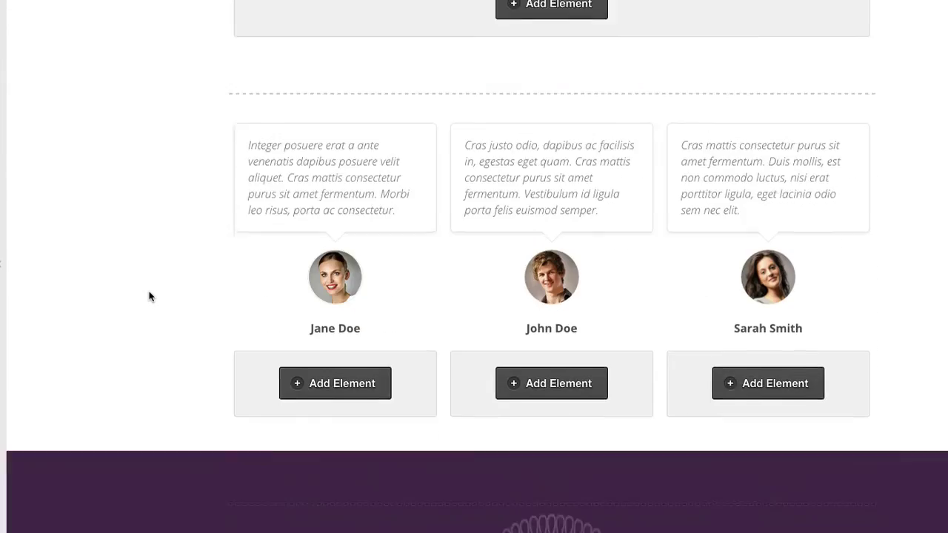
scroll(149, 296, down, 3)
scroll(157, 347, up, 1)
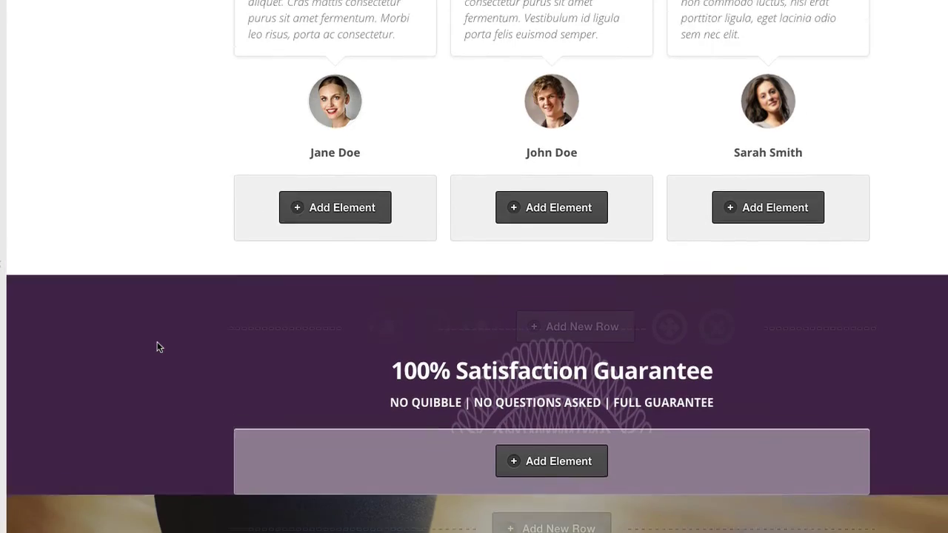
scroll(157, 347, up, 10)
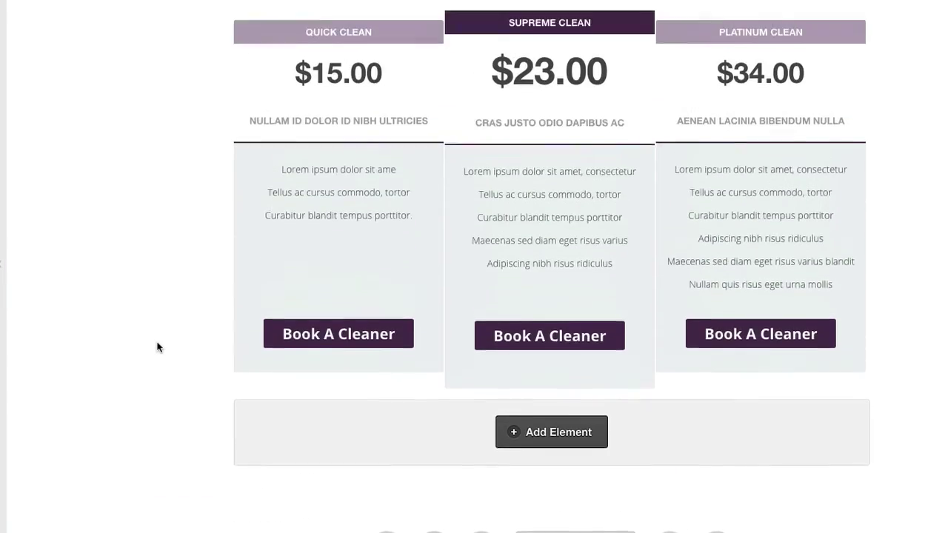
scroll(158, 347, up, 1)
scroll(157, 347, down, 6)
scroll(157, 346, up, 3)
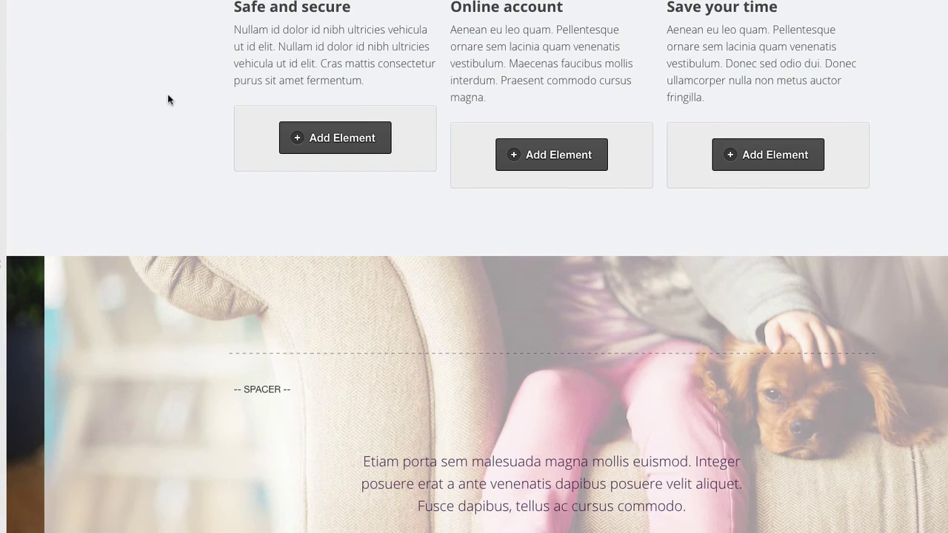
scroll(168, 94, up, 5)
scroll(213, 234, up, 18)
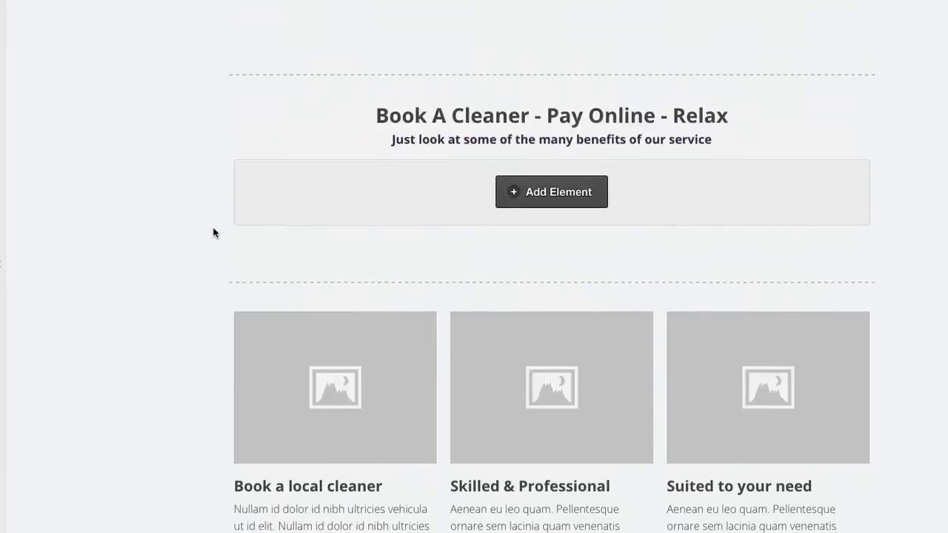
scroll(214, 233, up, 15)
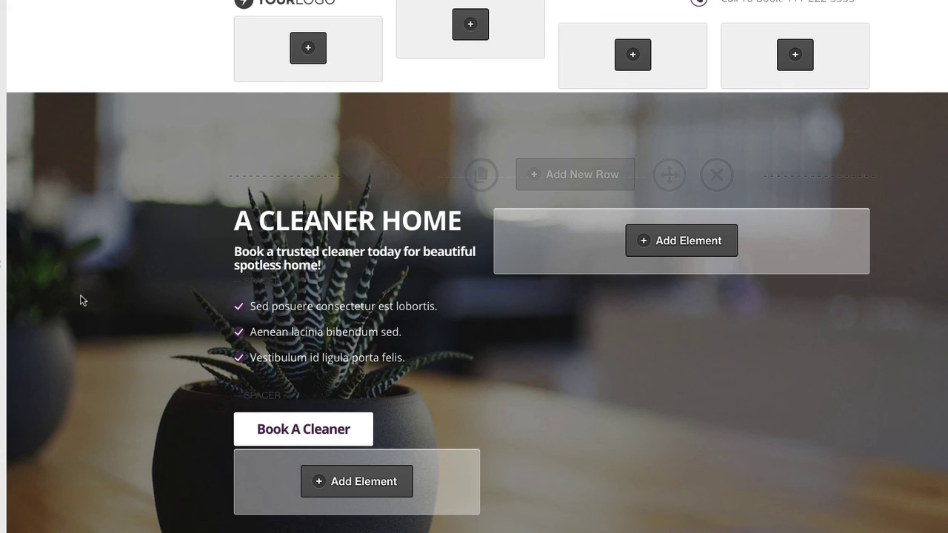
scroll(81, 296, down, 1)
scroll(81, 296, up, 2)
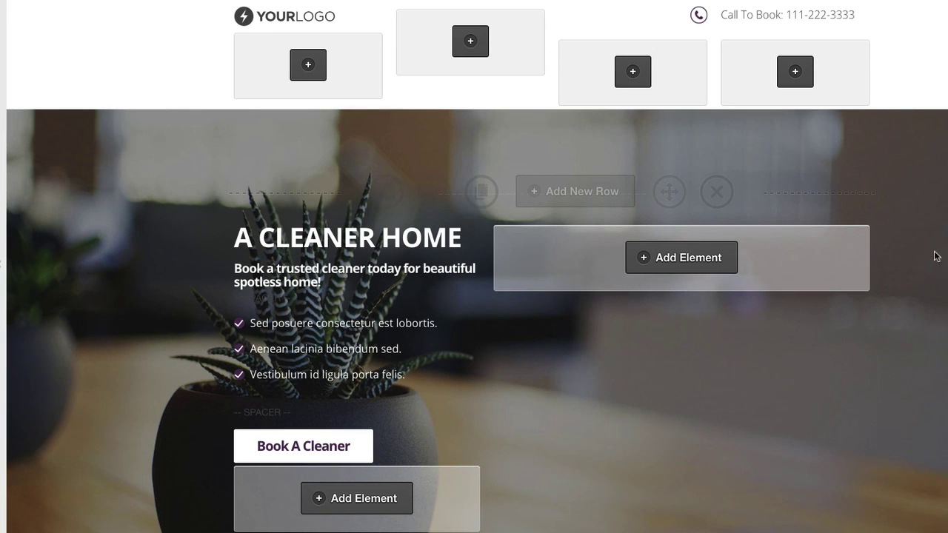
scroll(935, 234, down, 1)
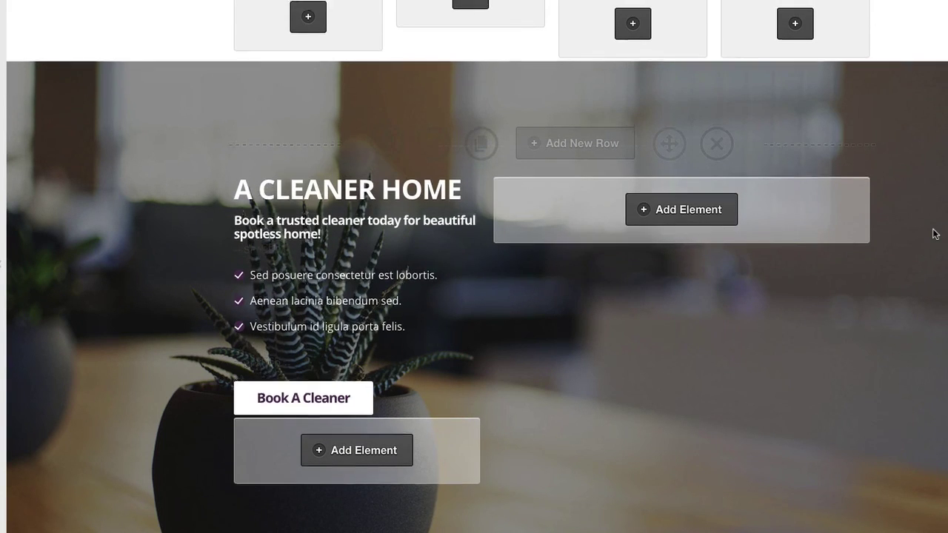
scroll(934, 234, up, 1)
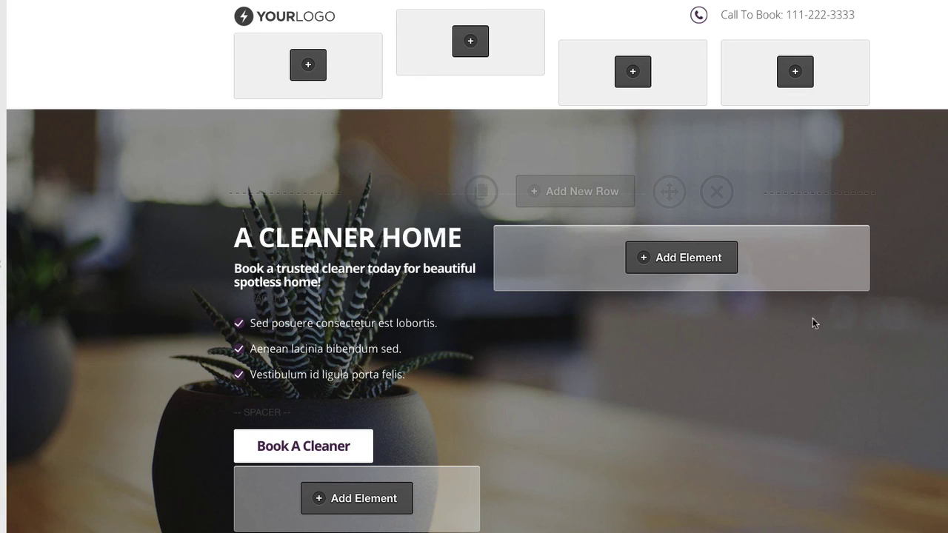